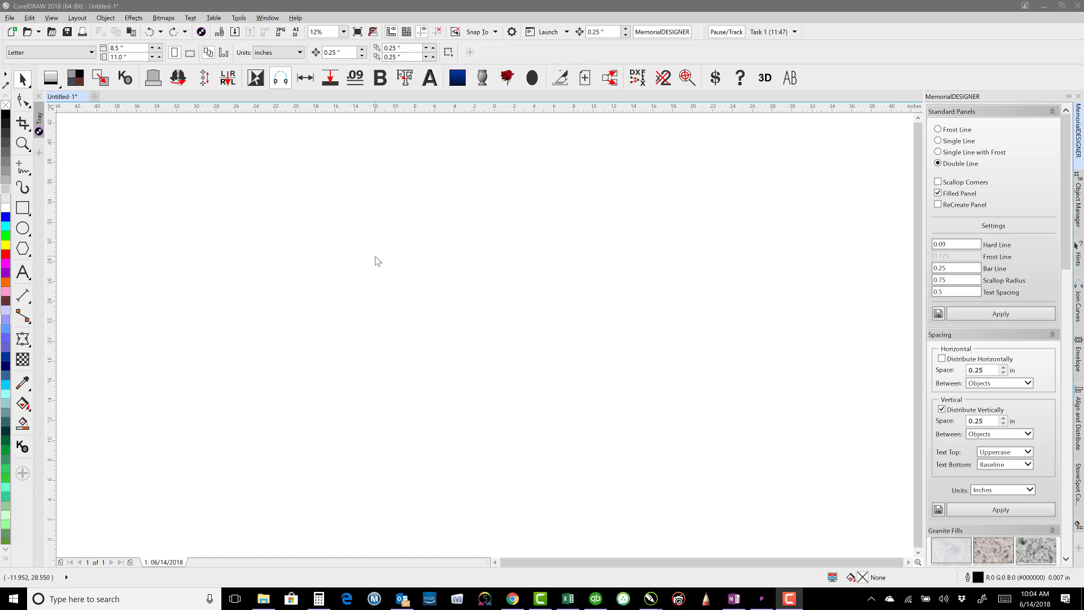
# - Draw a horizontal line across the page and resize it from 41.435 to 15 inches wide
pyautogui.click(22, 169)
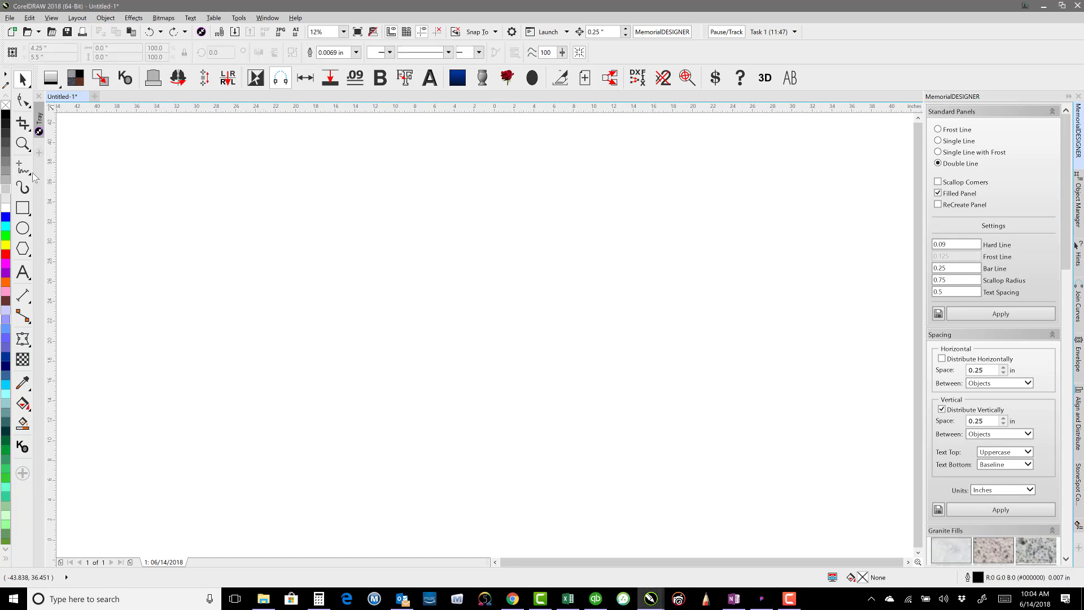
pyautogui.click(314, 329)
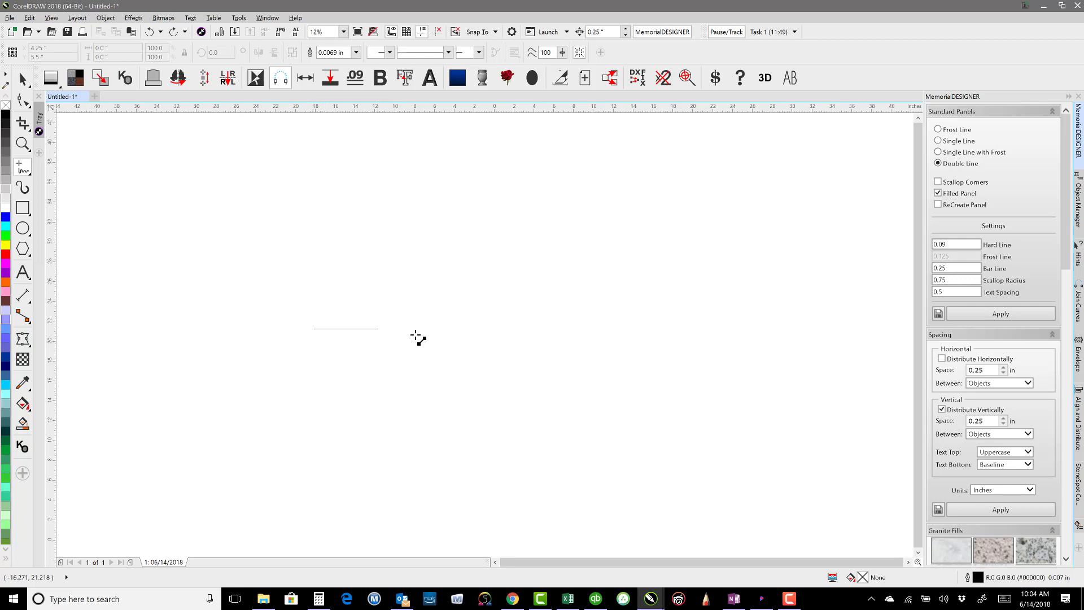
pyautogui.click(725, 329)
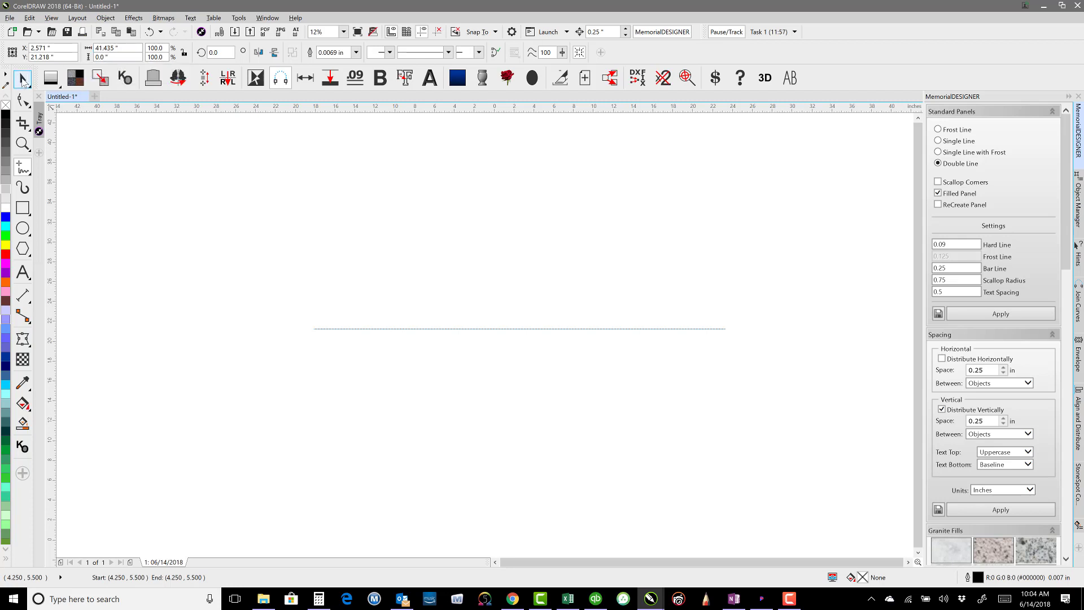
pyautogui.press('space')
pyautogui.moveTo(130, 51); pyautogui.dragTo(94, 50)
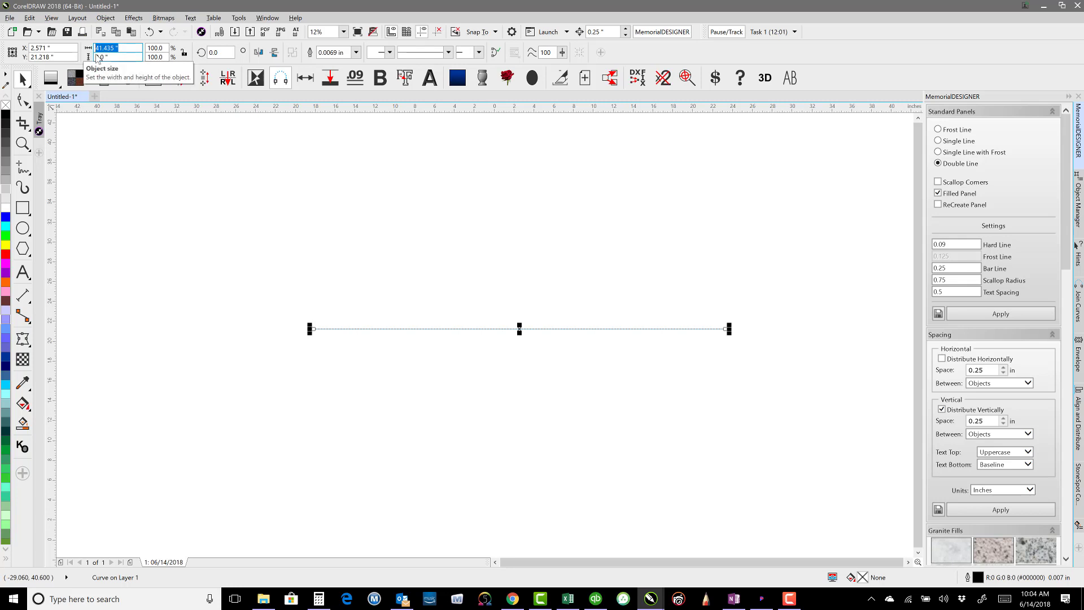
pyautogui.write('15')
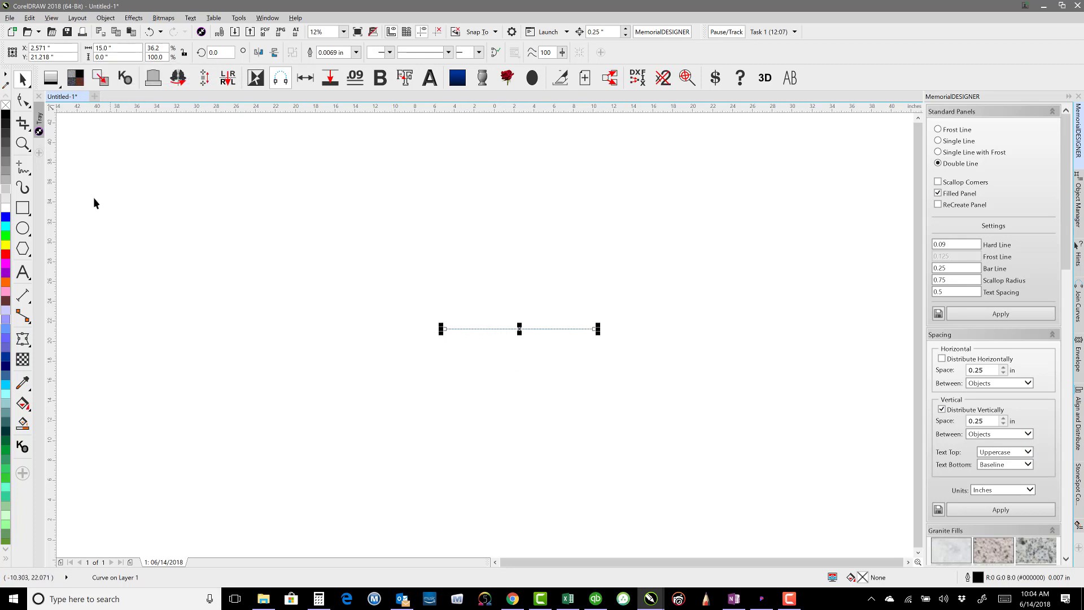
pyautogui.click(22, 167)
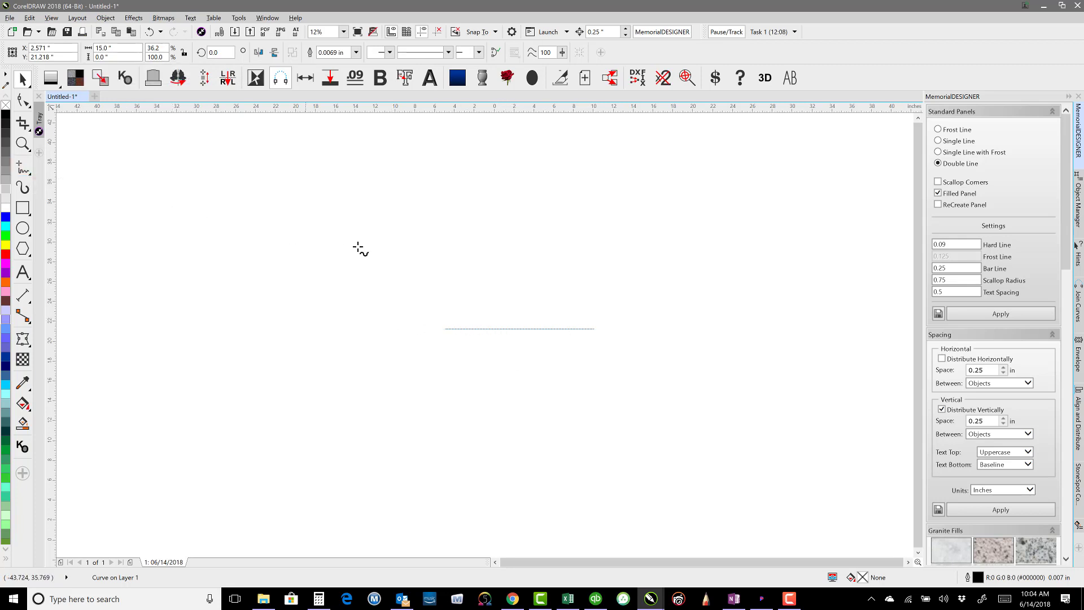
# - Draw a vertical line left of the horizontal one and set its height to 15 inches
pyautogui.click(414, 213)
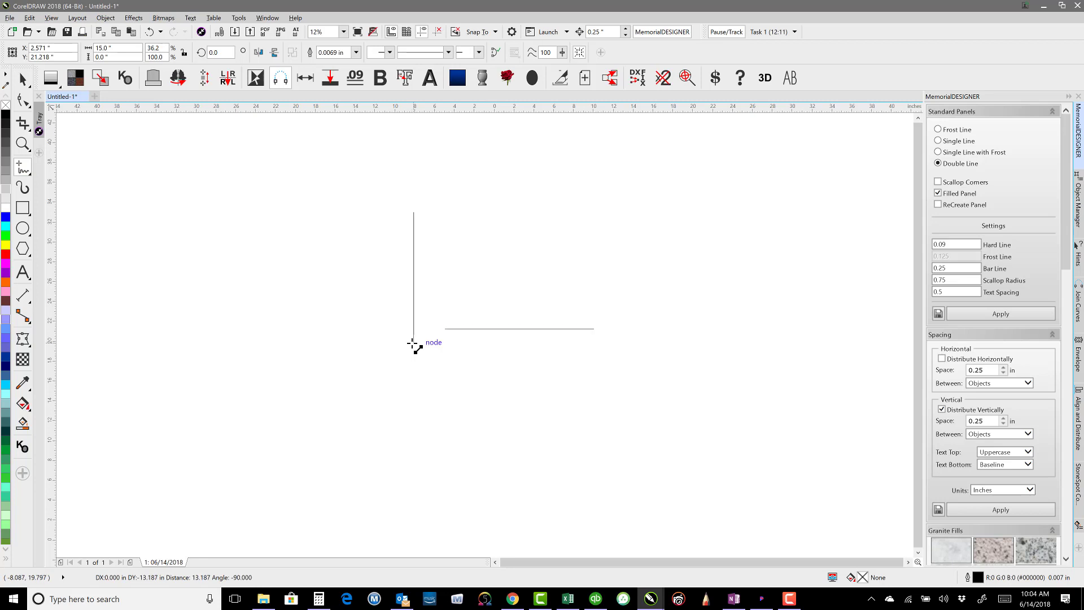
pyautogui.click(412, 342)
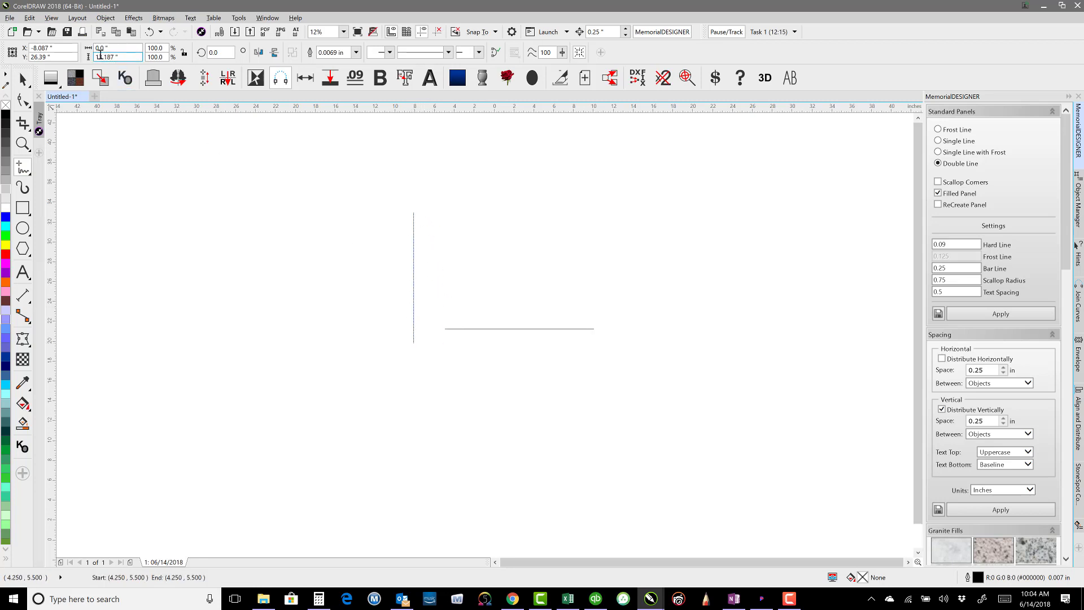
pyautogui.press('space')
pyautogui.moveTo(119, 57); pyautogui.dragTo(80, 57)
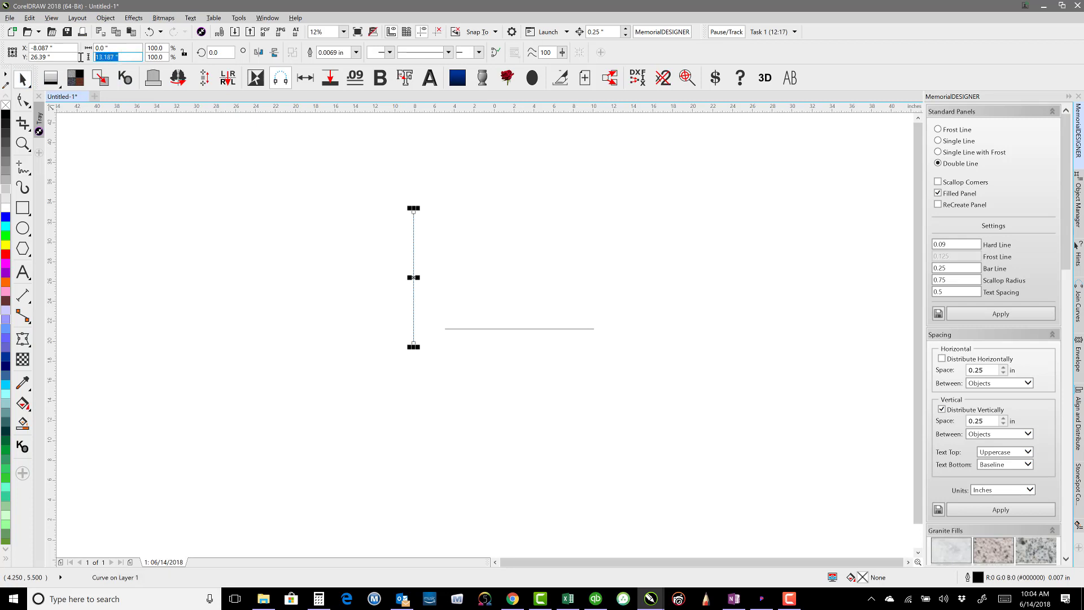
pyautogui.write('15')
pyautogui.press('Return')
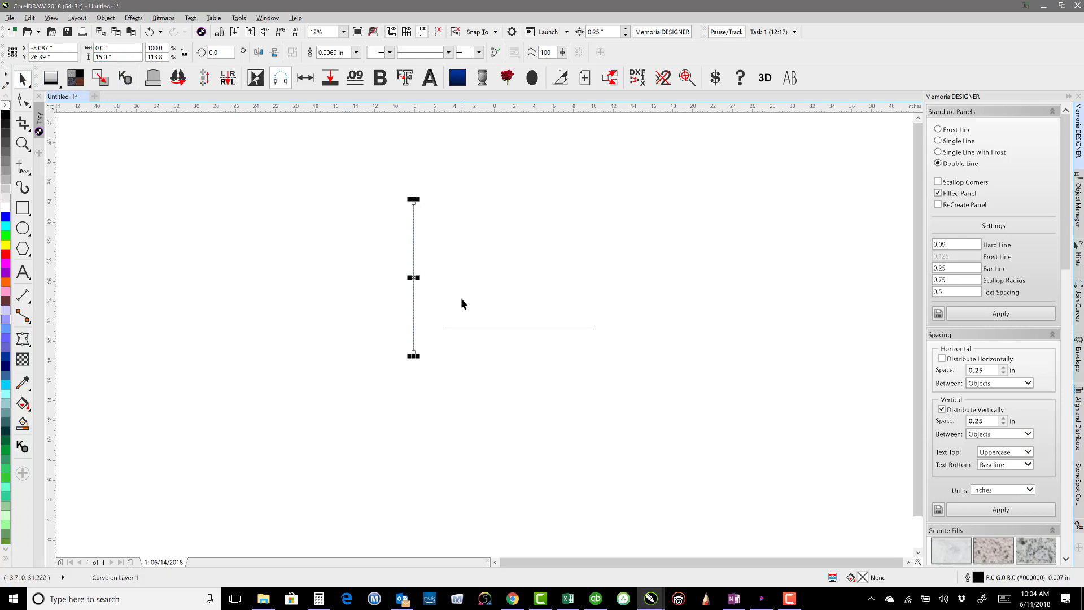
# - Select the horizontal and vertical lines in turn to compare their sizes
pyautogui.click(451, 328)
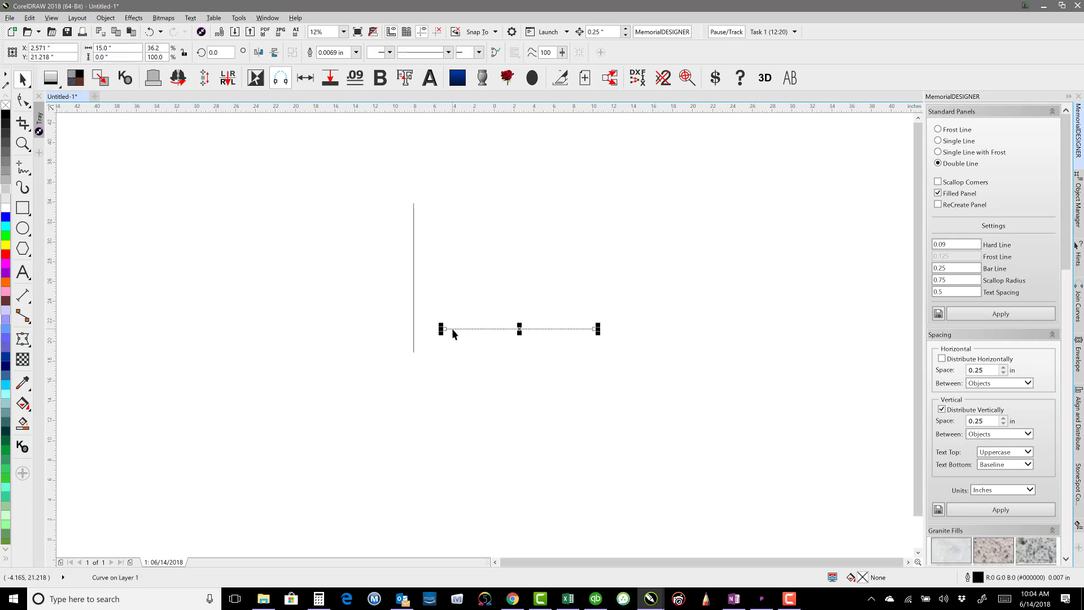
pyautogui.click(414, 318)
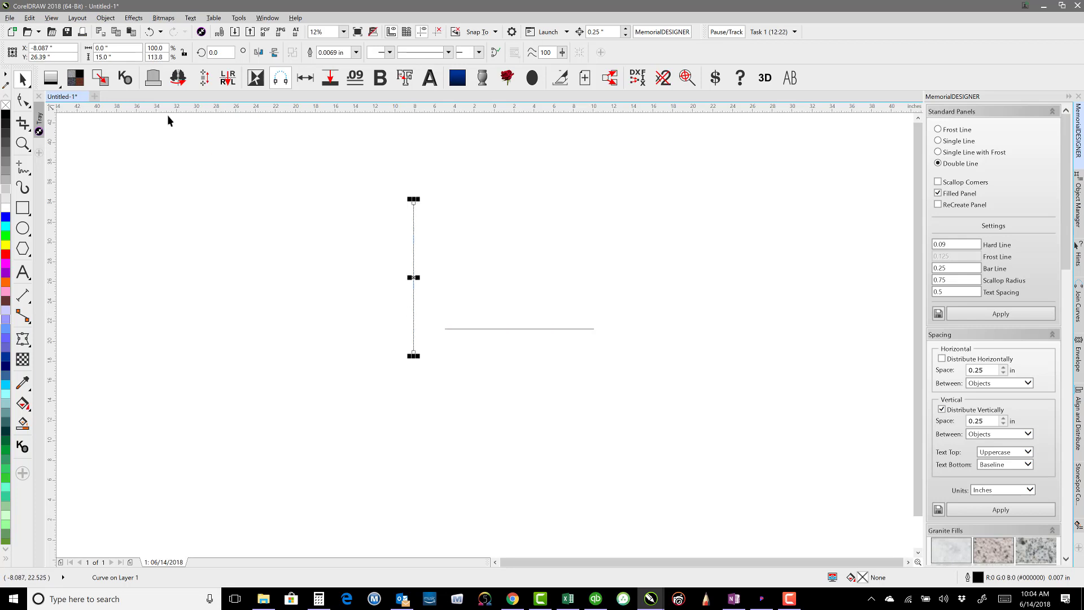
pyautogui.click(460, 329)
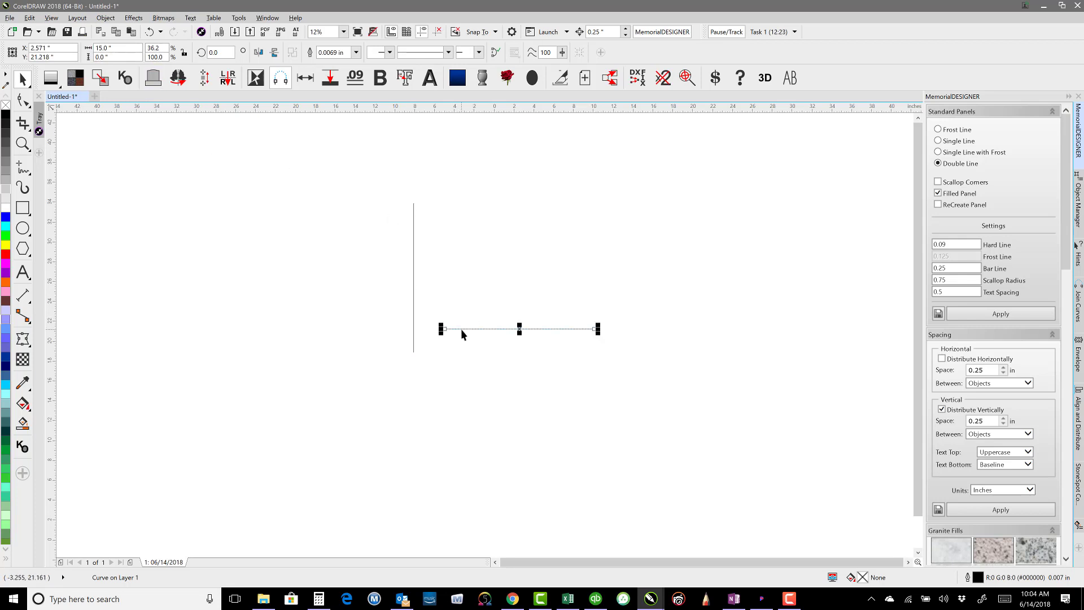
pyautogui.click(414, 283)
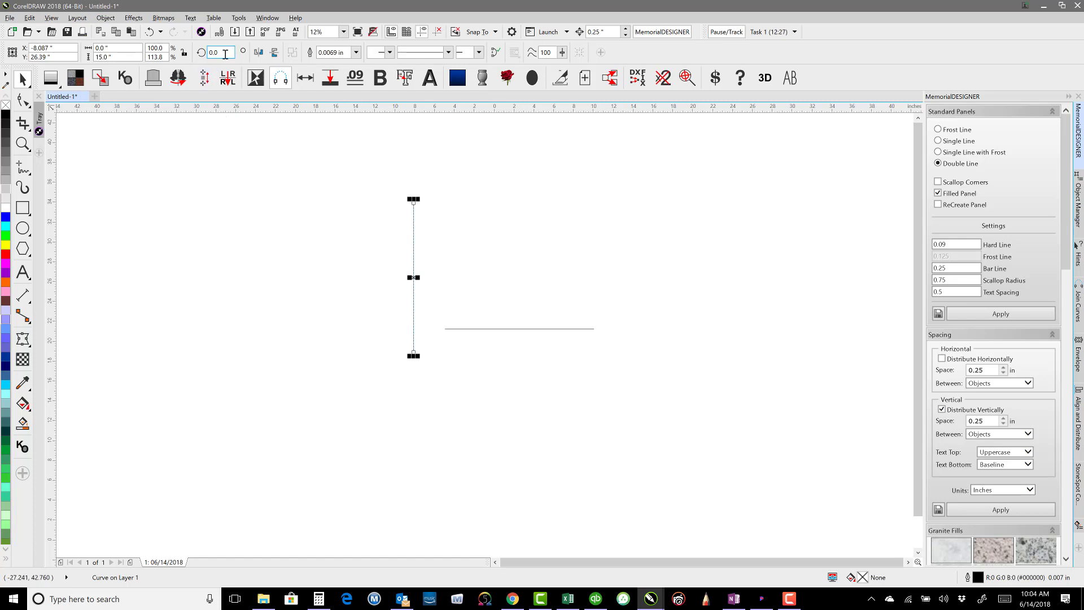
# - Rotate the vertical line 45° and move it further left of the horizontal line
pyautogui.moveTo(225, 52); pyautogui.dragTo(201, 52)
pyautogui.write('45')
pyautogui.press('Return')
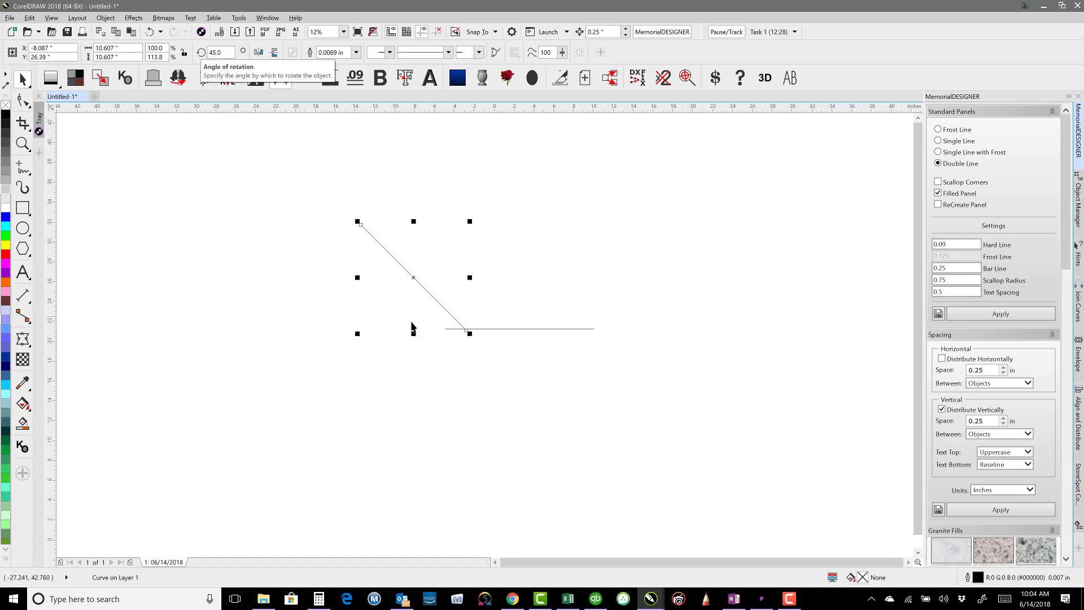
pyautogui.moveTo(417, 280); pyautogui.dragTo(371, 283)
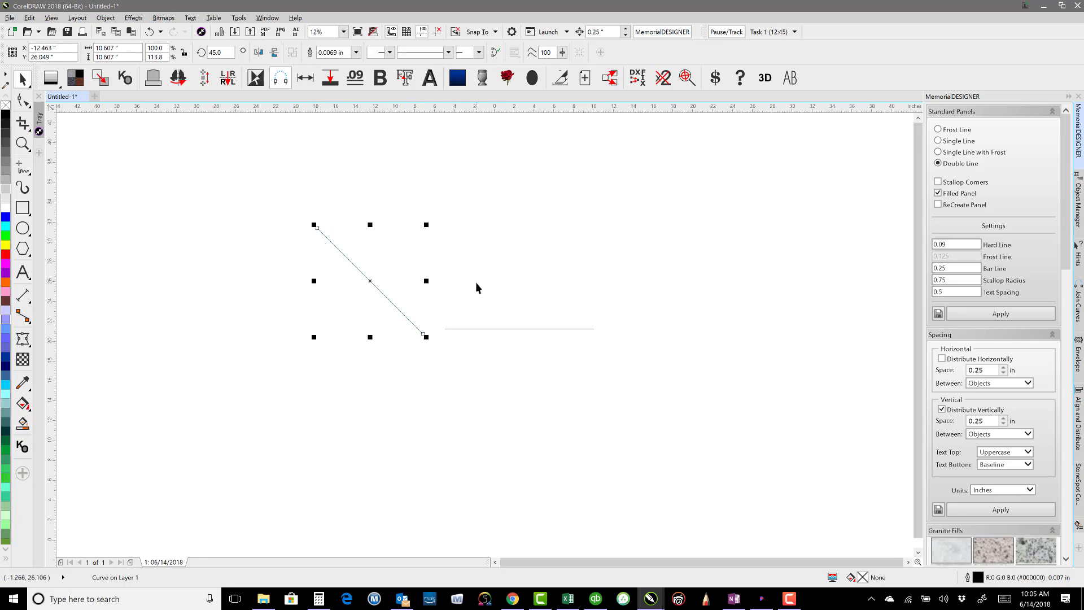
# - Add a parallel dimension reading 15.00" along the diagonal line, then zoom out to the full drawing
pyautogui.scroll(3, 474, 282)
pyautogui.click(123, 294)
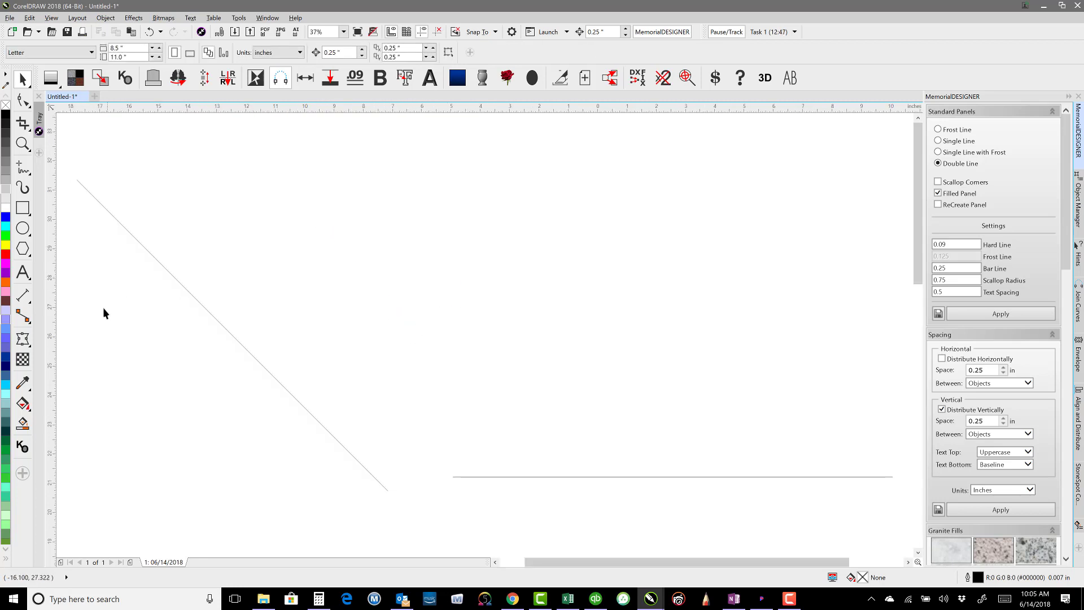
pyautogui.click(24, 301)
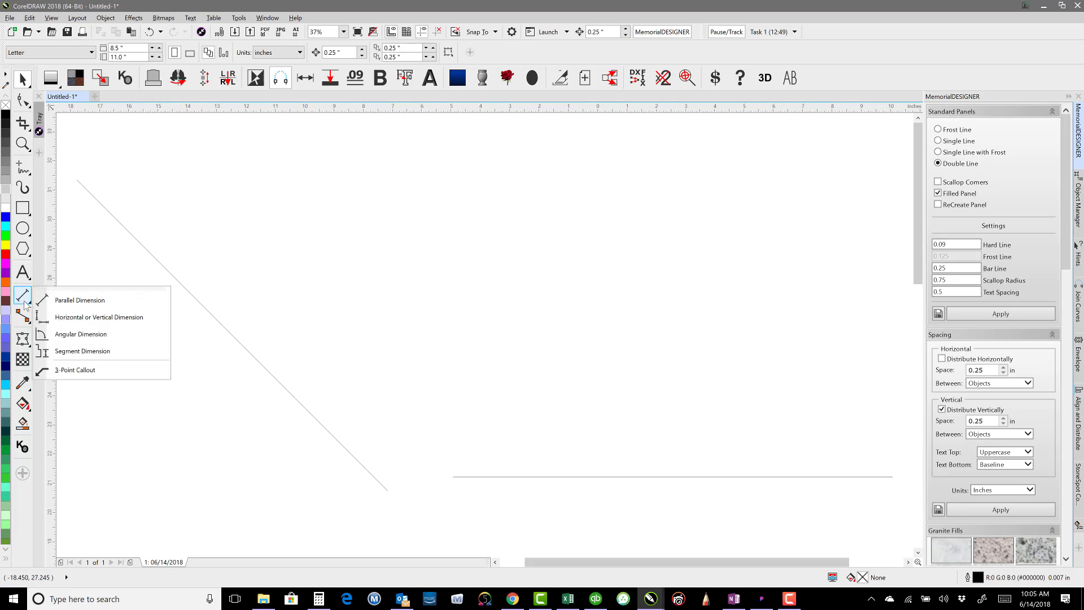
pyautogui.click(72, 302)
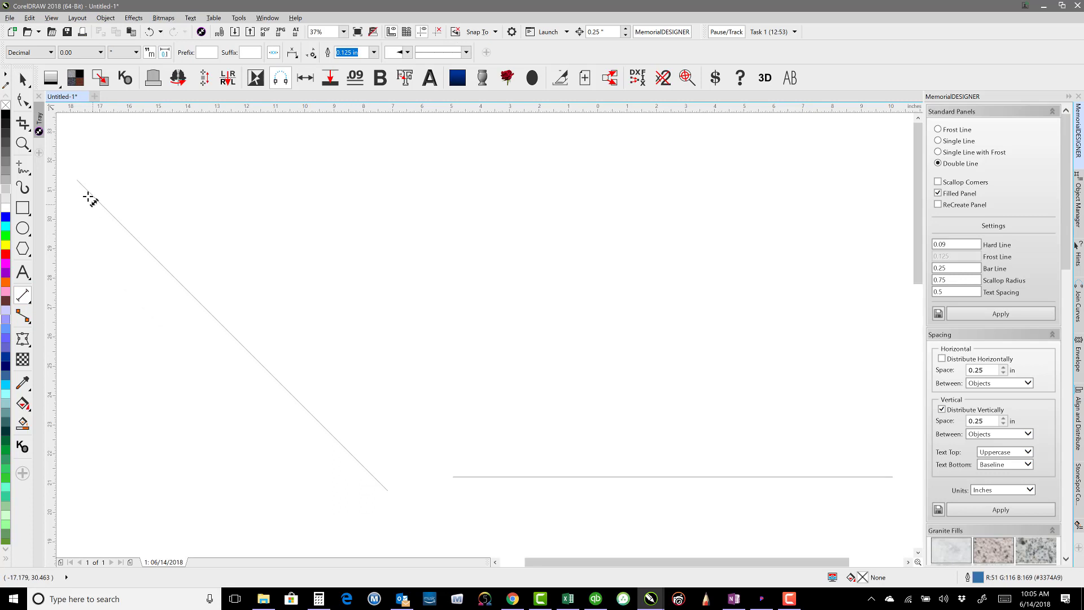
pyautogui.moveTo(77, 180); pyautogui.dragTo(388, 492)
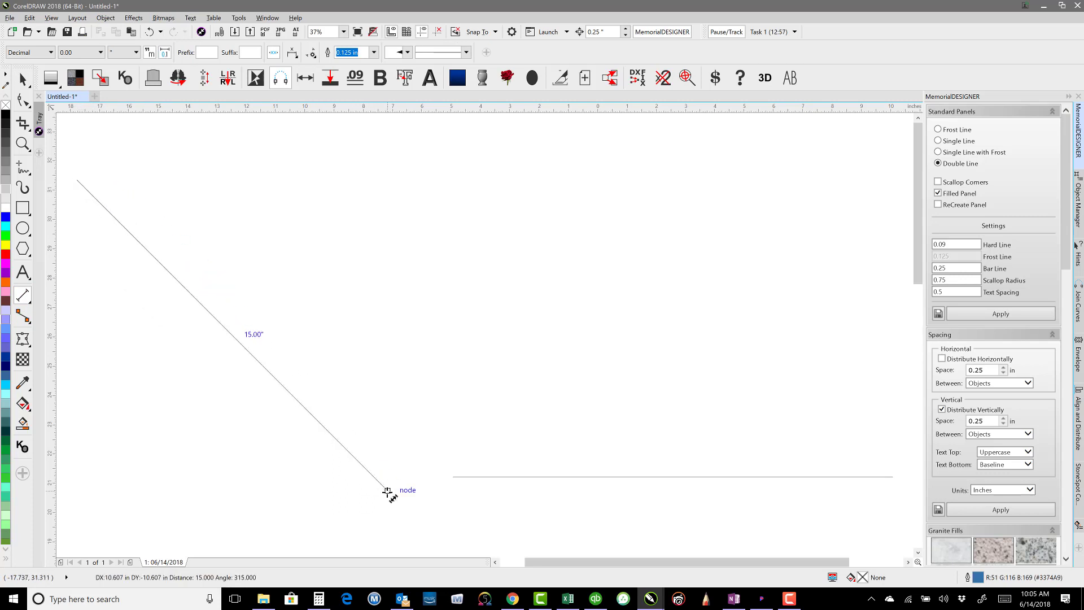
pyautogui.click(406, 305)
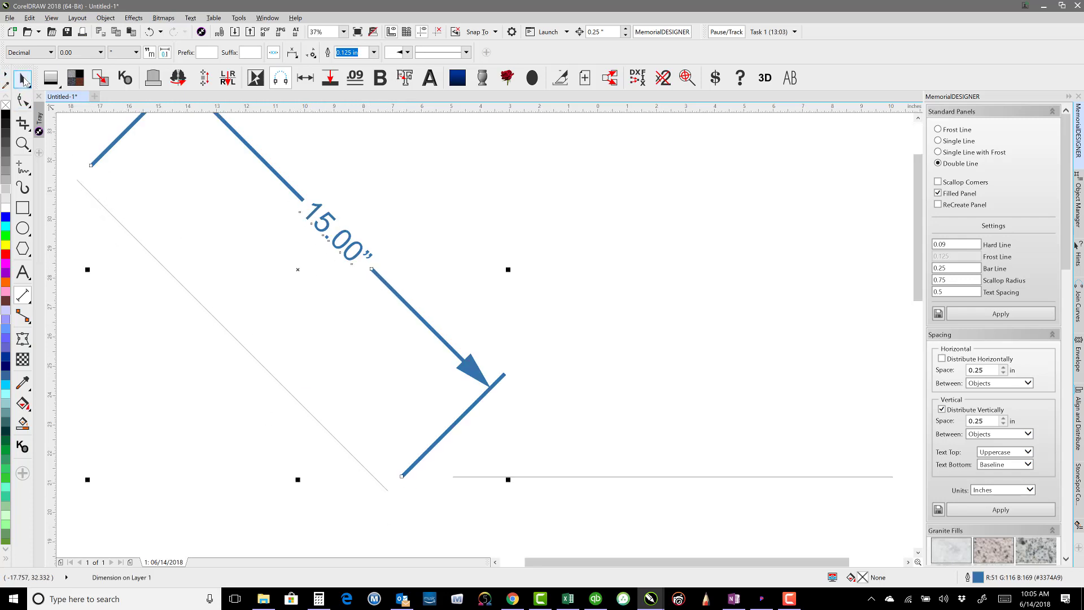
pyautogui.click(23, 79)
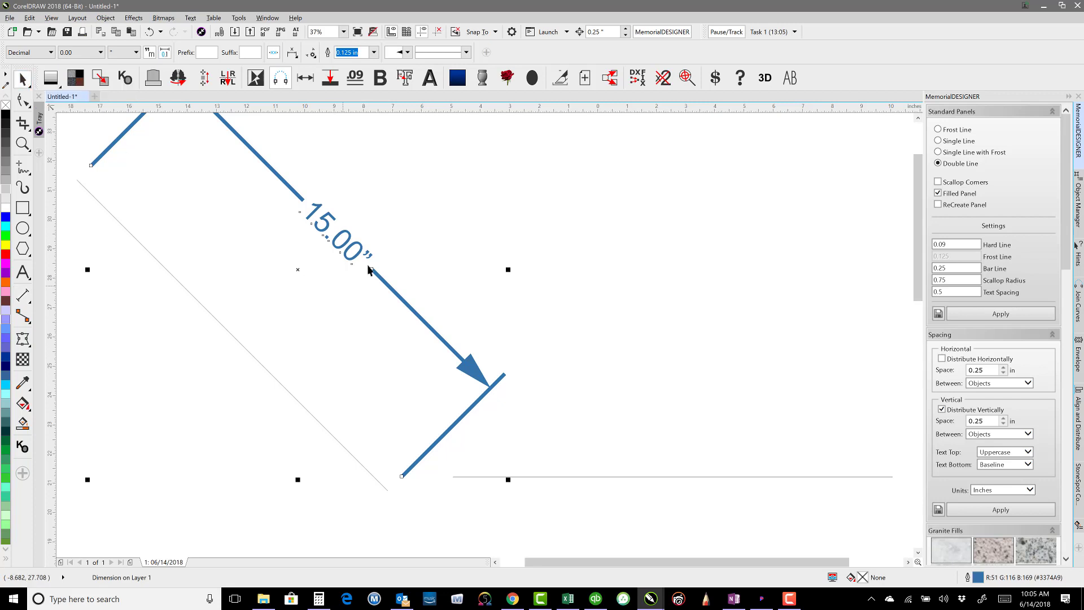
pyautogui.click(414, 219)
pyautogui.press('F3')
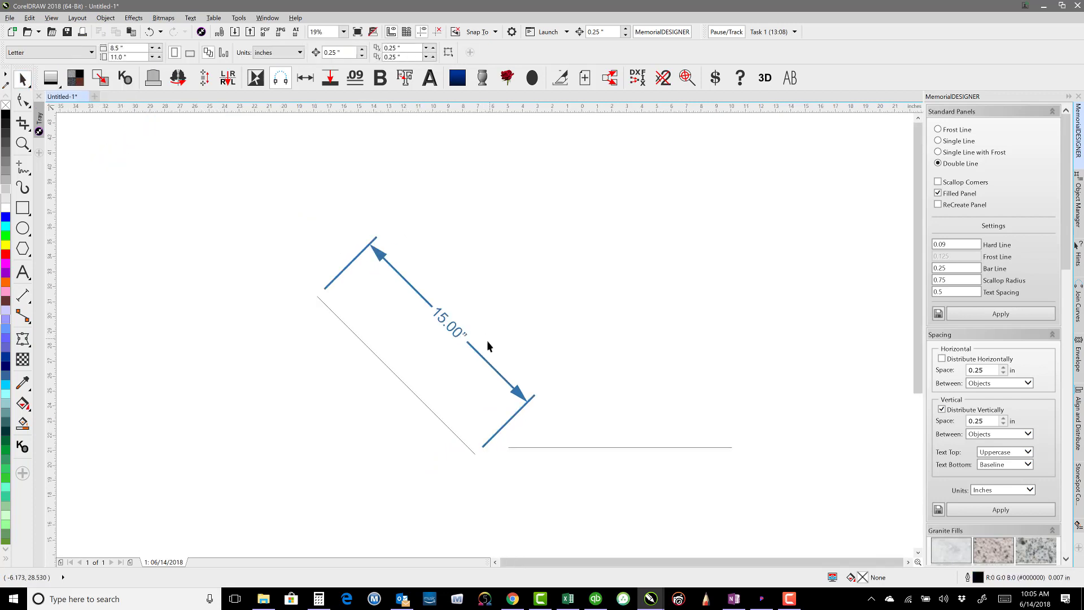
# - Drag the control handles of both end nodes to bend the diagonal line into an S-curve
pyautogui.click(22, 100)
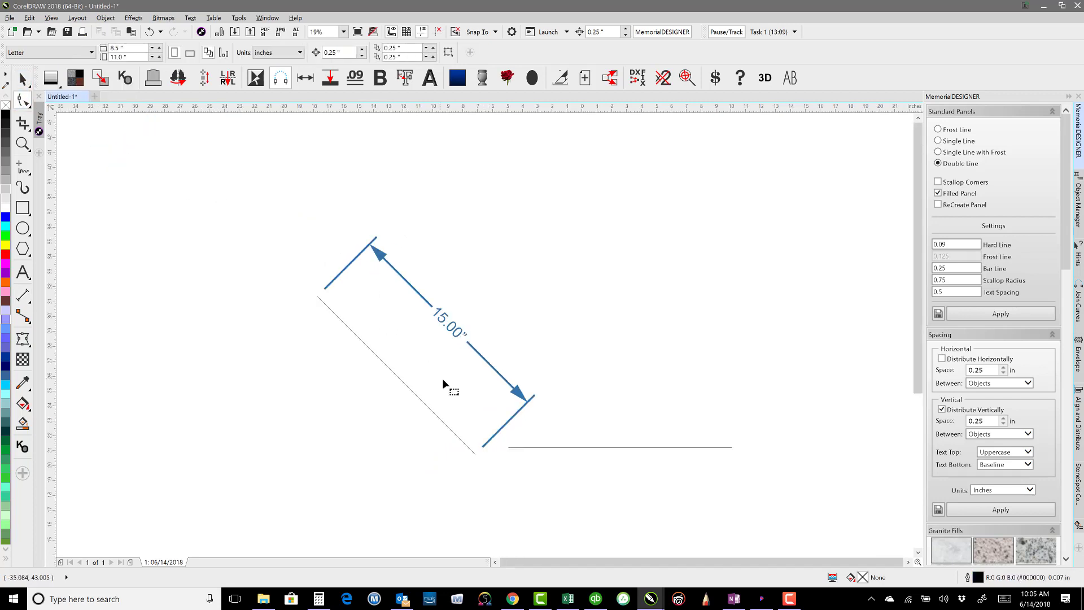
pyautogui.click(395, 373)
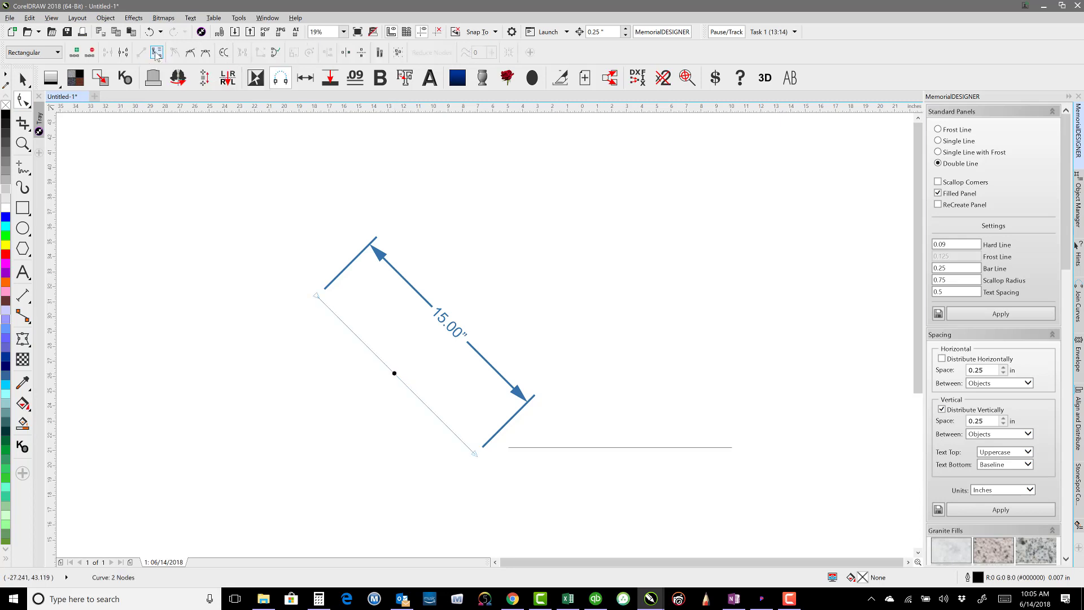
pyautogui.hotkey('ctrl', 'a')
pyautogui.moveTo(371, 351); pyautogui.dragTo(434, 306)
pyautogui.moveTo(423, 402); pyautogui.dragTo(361, 438)
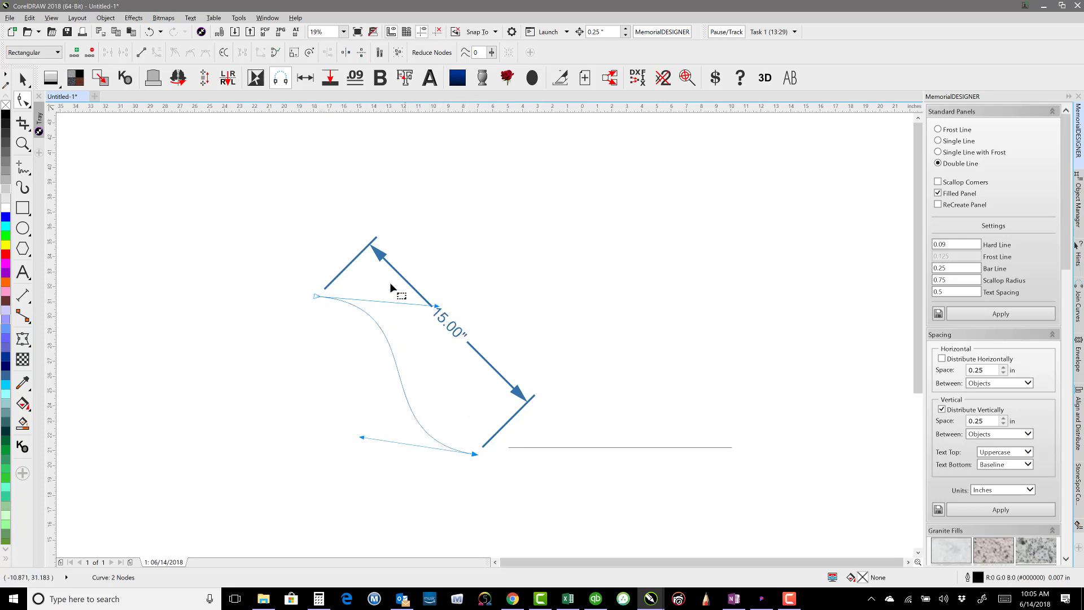
pyautogui.click(23, 79)
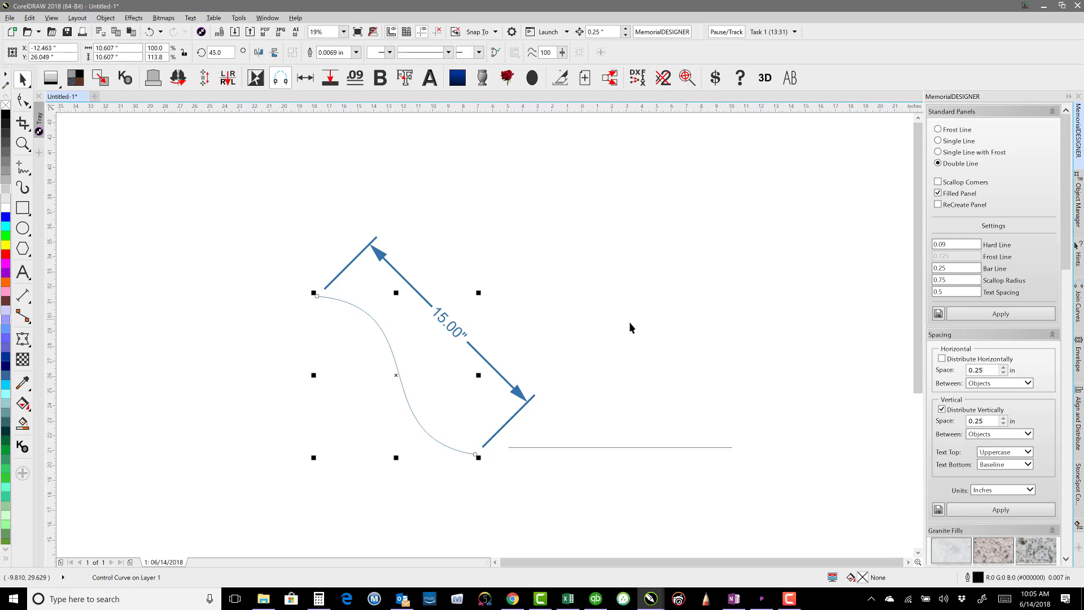
pyautogui.click(1078, 525)
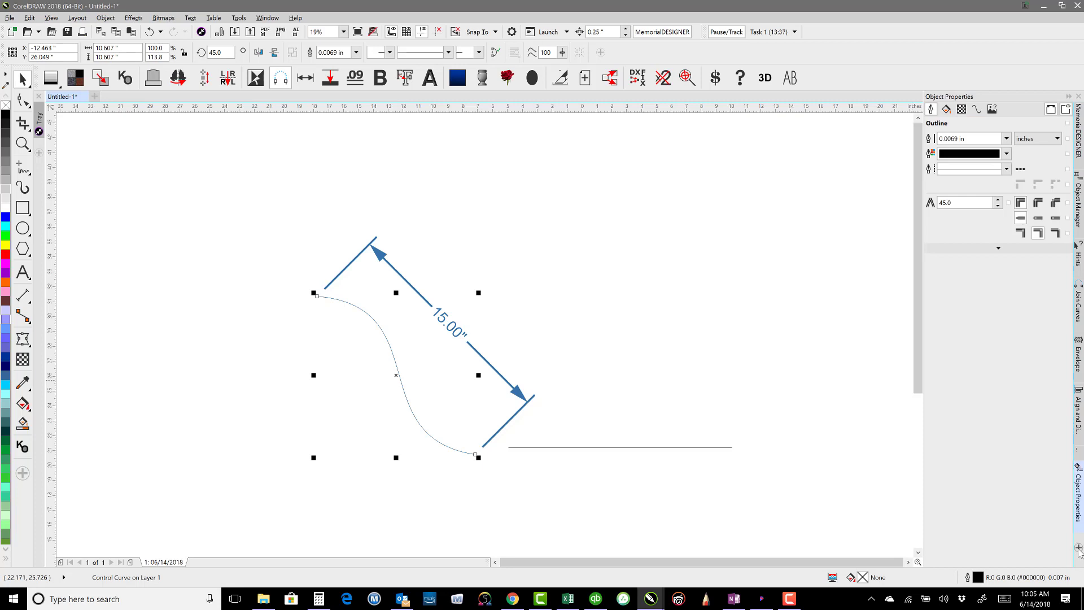
# - Show the Object Properties Curve tab, listing 2 nodes, an open path and 16.29183-inch length
pyautogui.click(1078, 548)
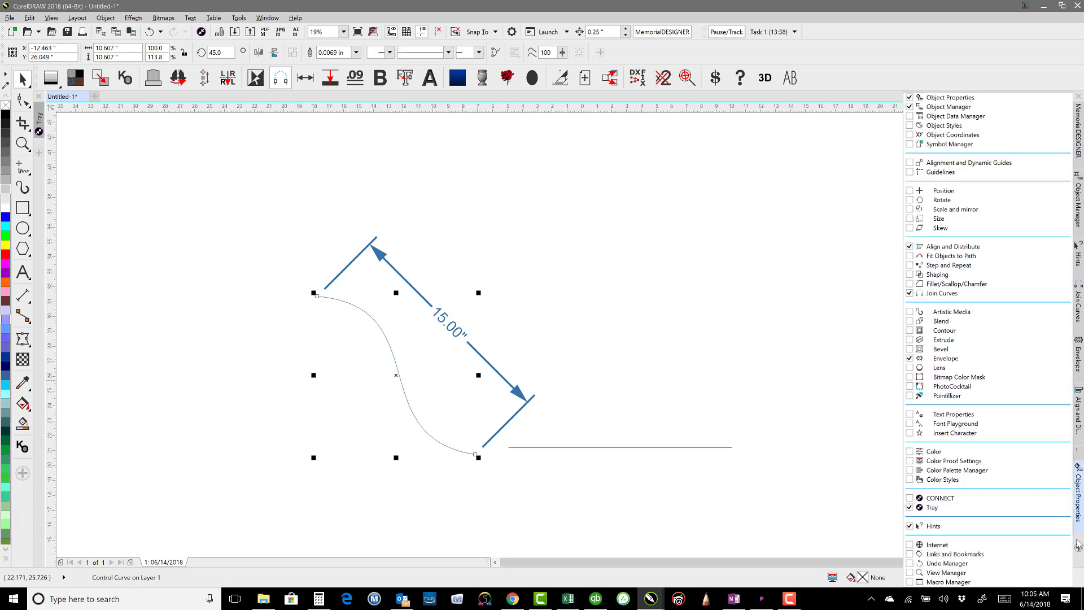
pyautogui.click(944, 101)
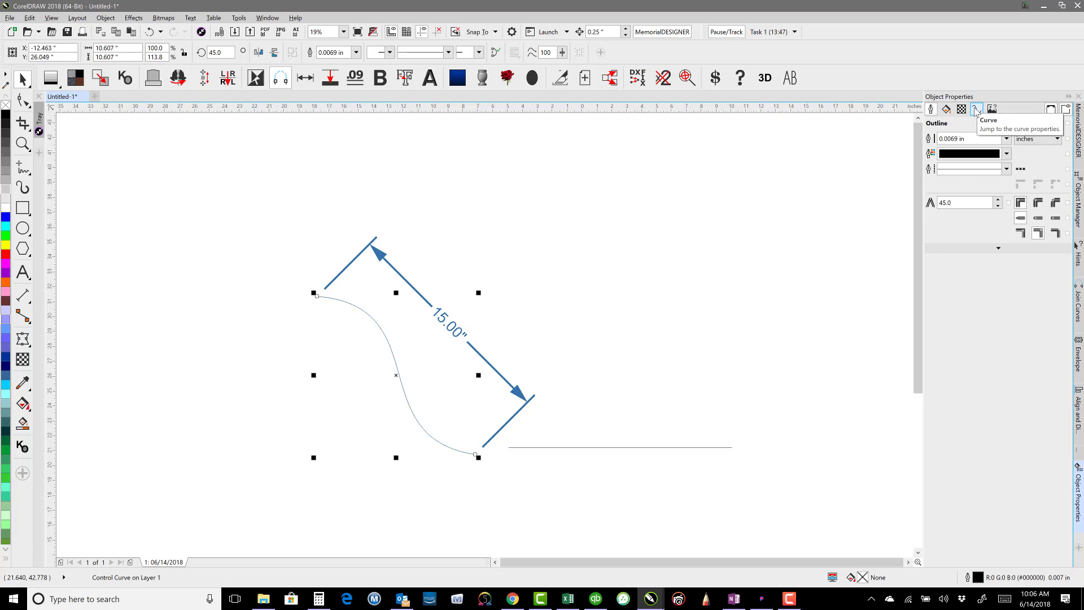
pyautogui.click(975, 109)
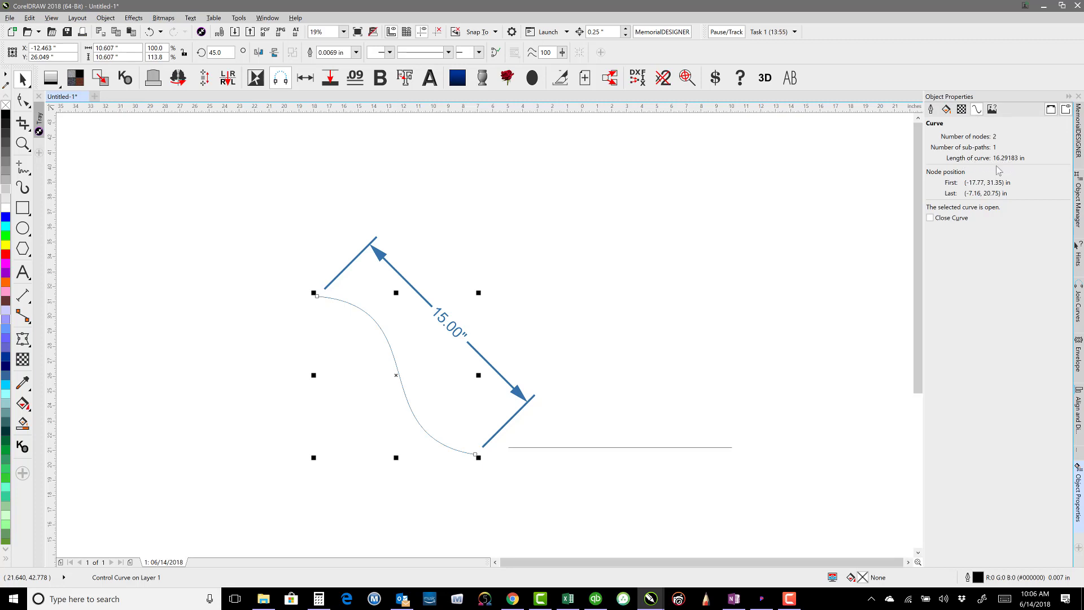
pyautogui.click(22, 101)
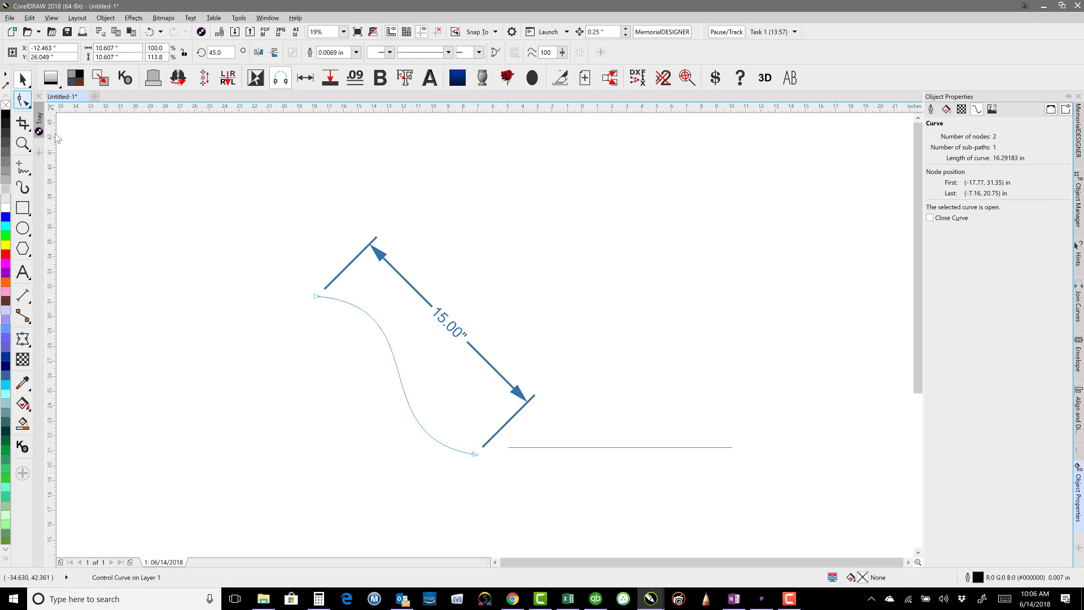
# - Convert the curve To Line, then To Curve, and reshape it into a 17.10716-inch S-curve
pyautogui.rightClick(389, 345)
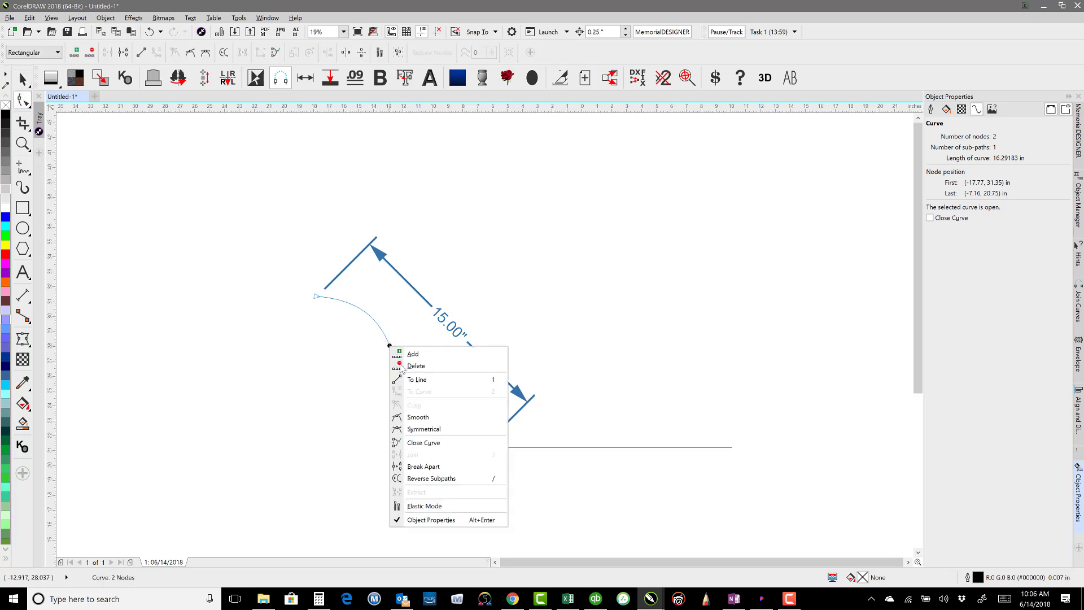
pyautogui.click(413, 382)
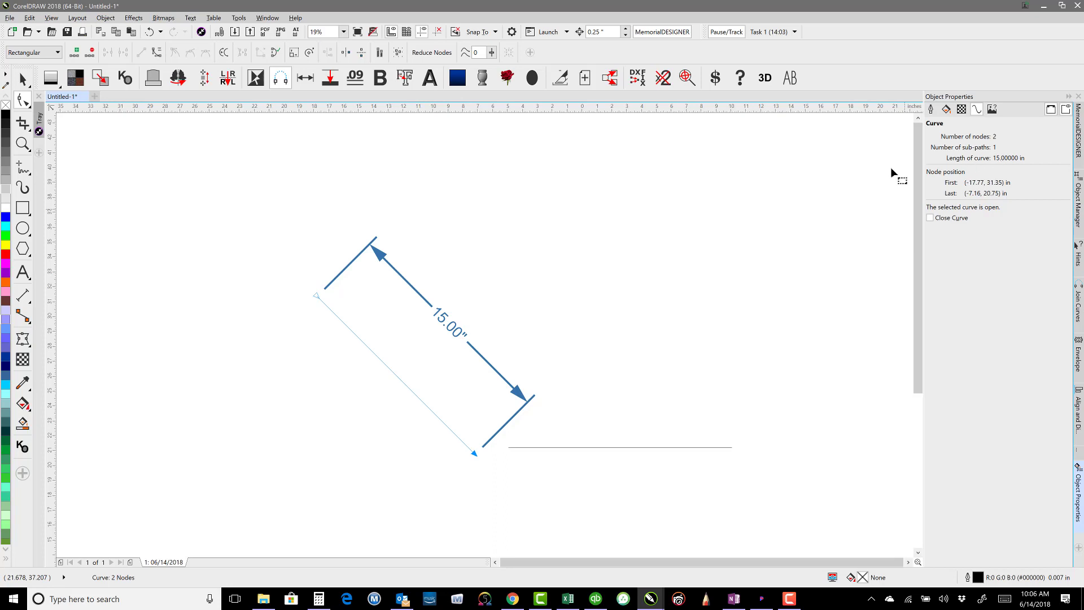
pyautogui.rightClick(326, 307)
pyautogui.click(372, 354)
pyautogui.moveTo(369, 348); pyautogui.dragTo(457, 284)
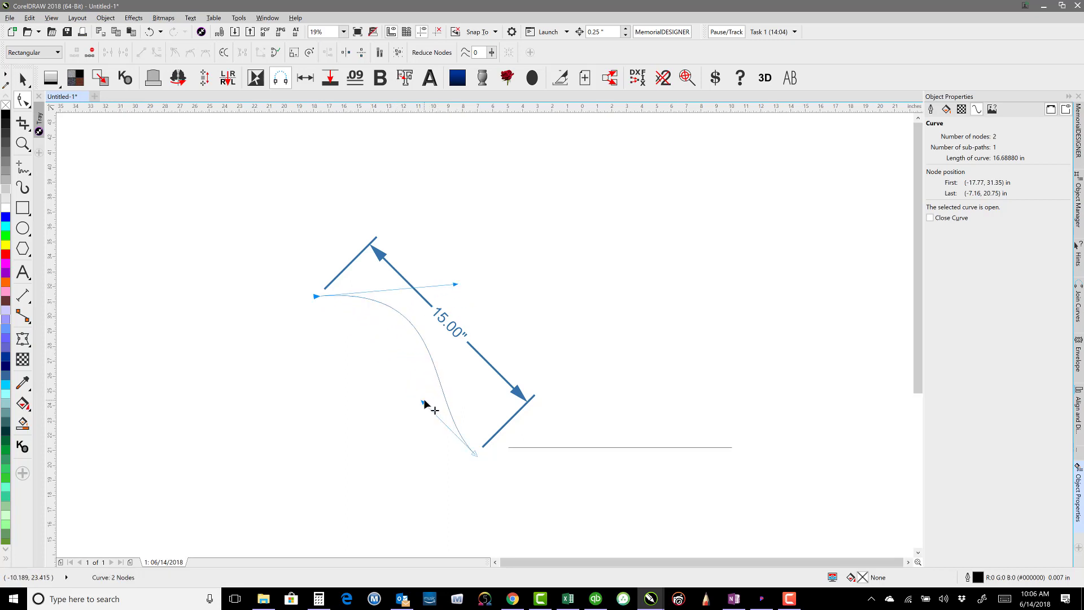
pyautogui.moveTo(424, 403); pyautogui.dragTo(324, 434)
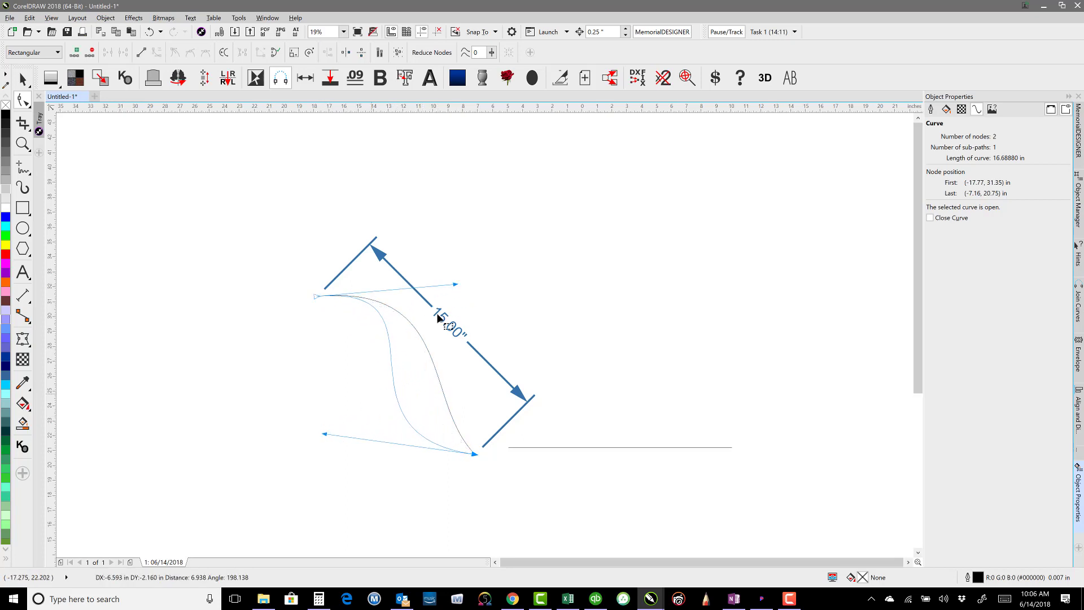
pyautogui.moveTo(457, 284); pyautogui.dragTo(457, 296)
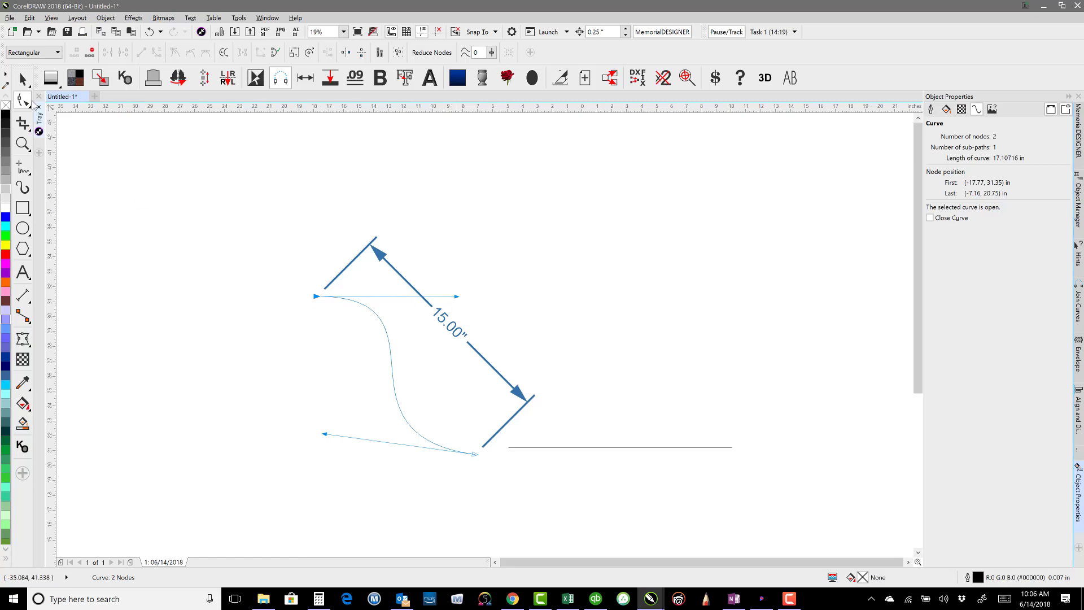
pyautogui.click(23, 79)
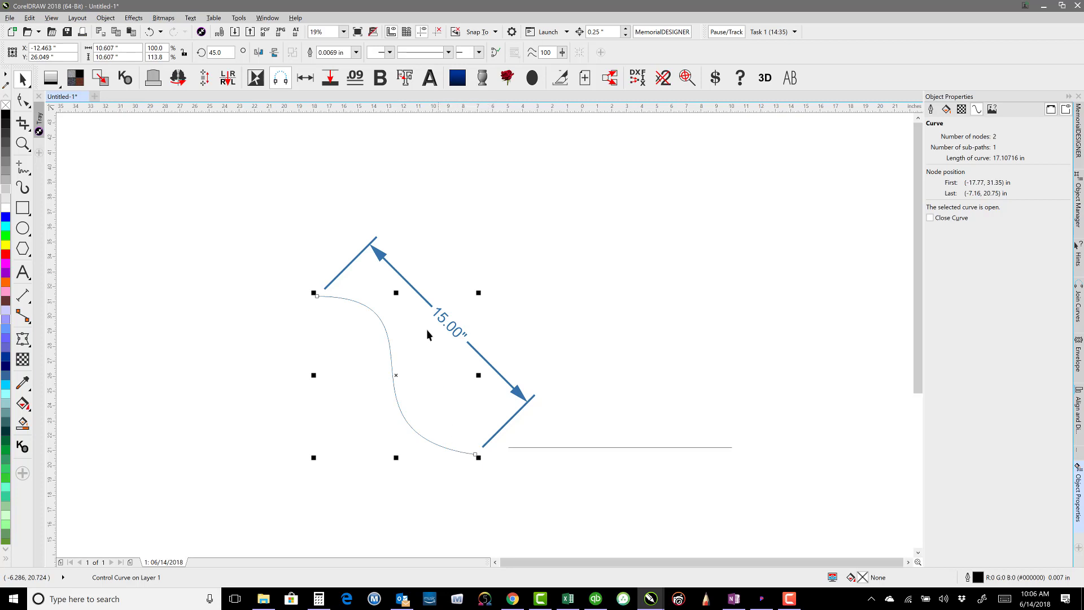
# - Type PRICE above the curve in MDRoman, set it to 5 inches, and move it rightward
pyautogui.click(244, 228)
pyautogui.press('F8')
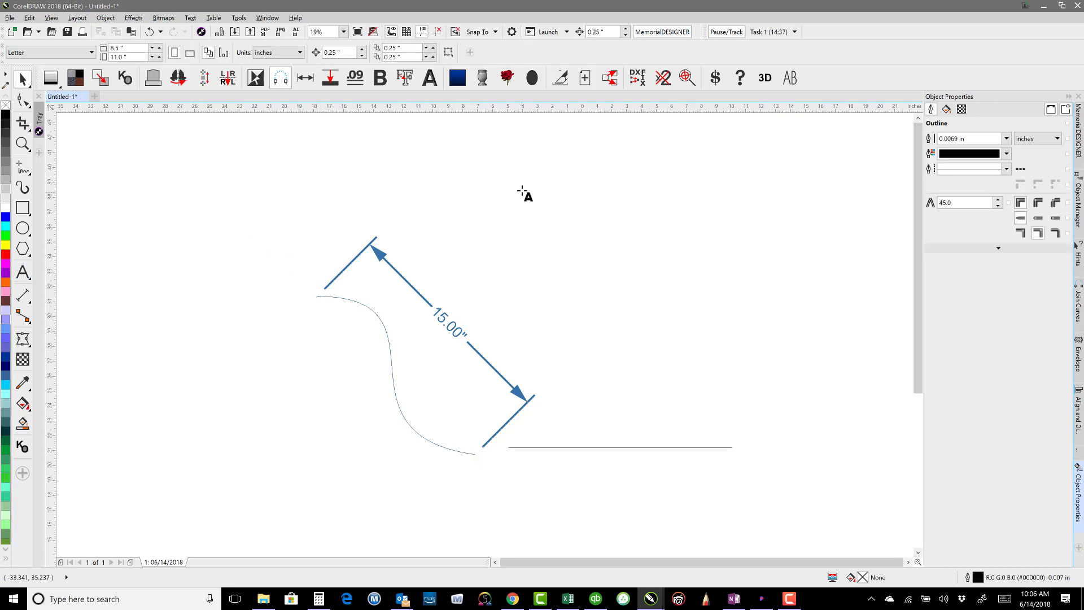
pyautogui.click(527, 196)
pyautogui.write('PRICE')
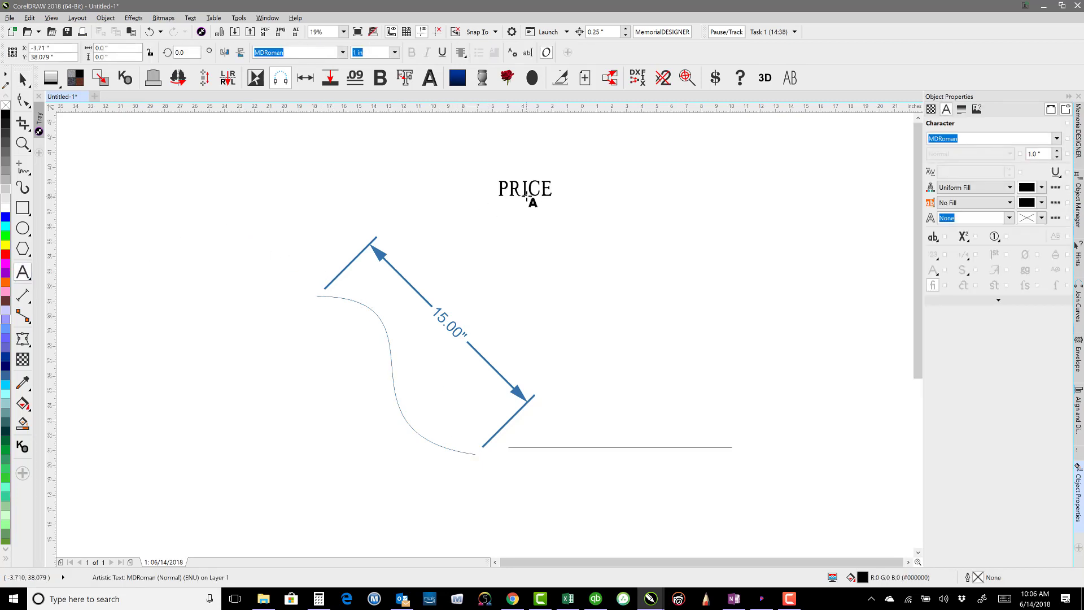
pyautogui.click(22, 79)
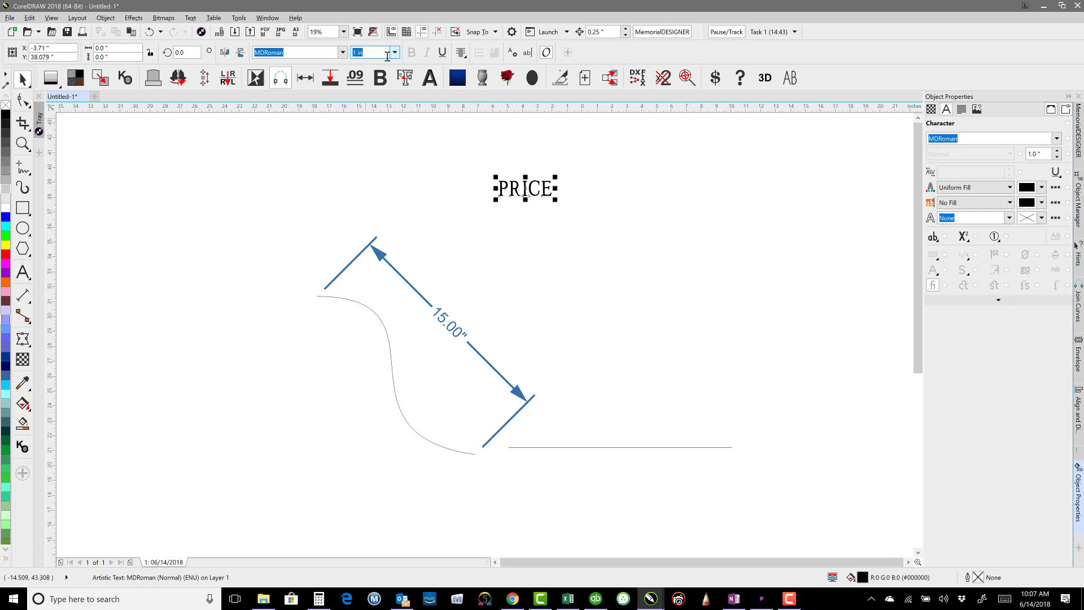
pyautogui.write('5')
pyautogui.press('Return')
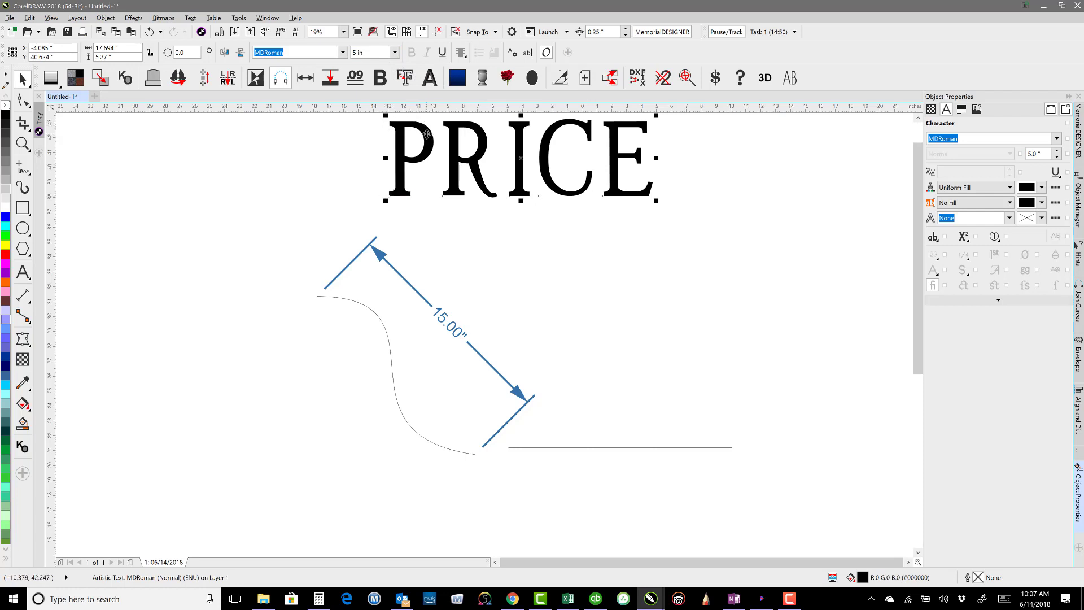
pyautogui.moveTo(427, 133); pyautogui.dragTo(481, 172)
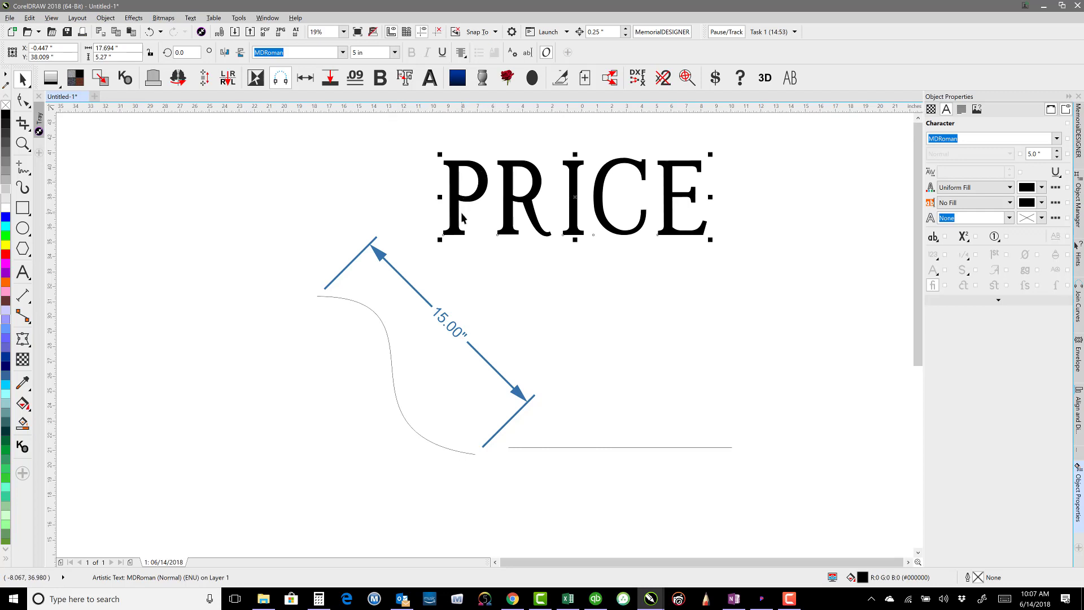
# - Convert the PRICE text to curves from the Object menu
pyautogui.click(106, 18)
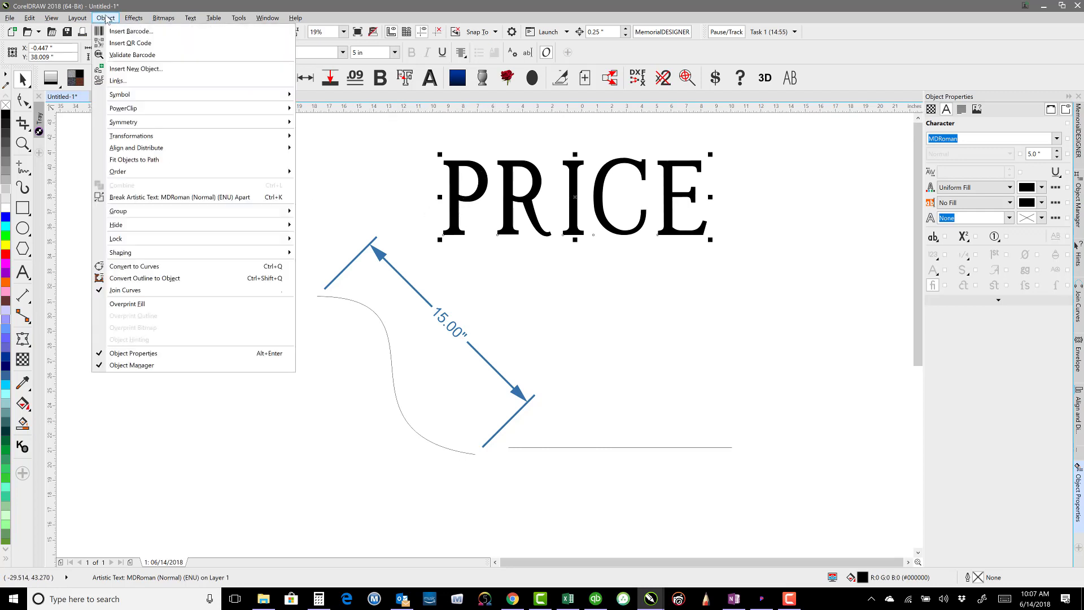
pyautogui.click(134, 266)
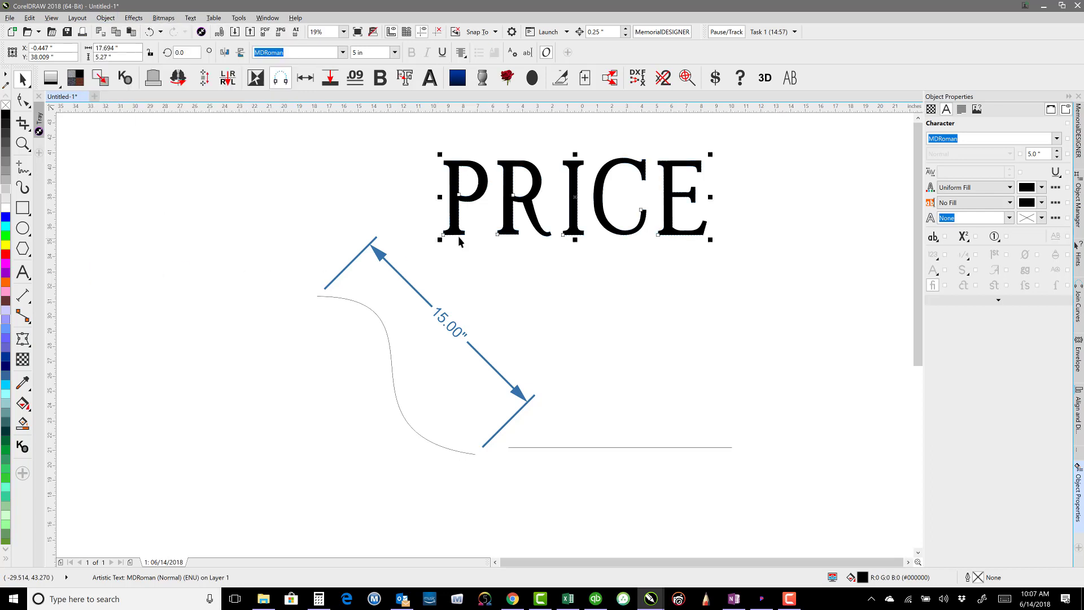